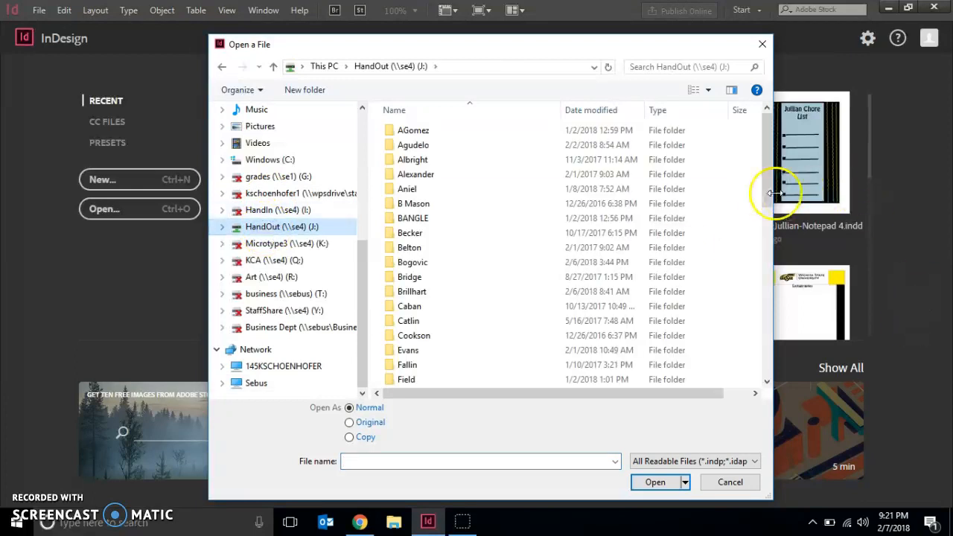
Browse from the HandOut drive through Business Handout and the teacher's folder to Computer Graphics 2 > Chapter 5
left_click_drag(764, 189, 802, 366)
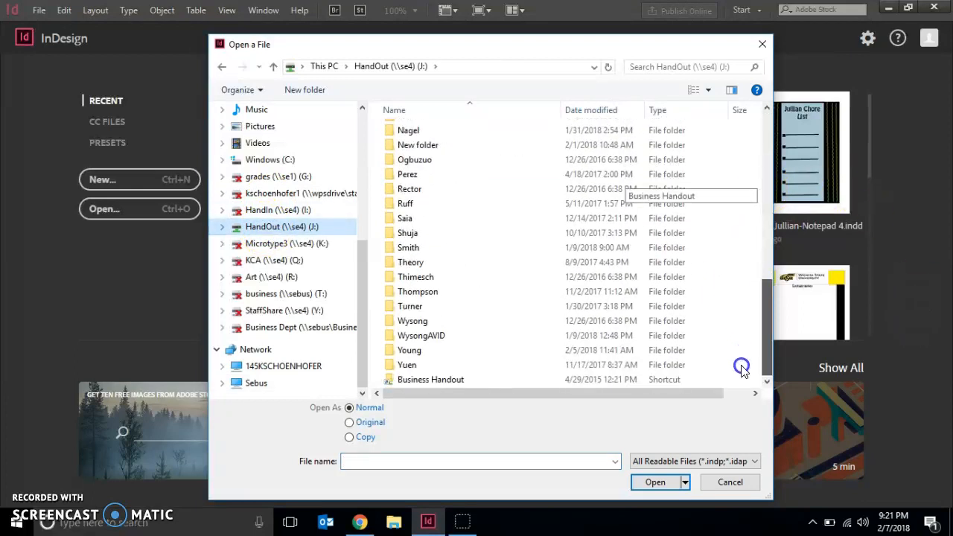
left_click(445, 381)
double_click(445, 382)
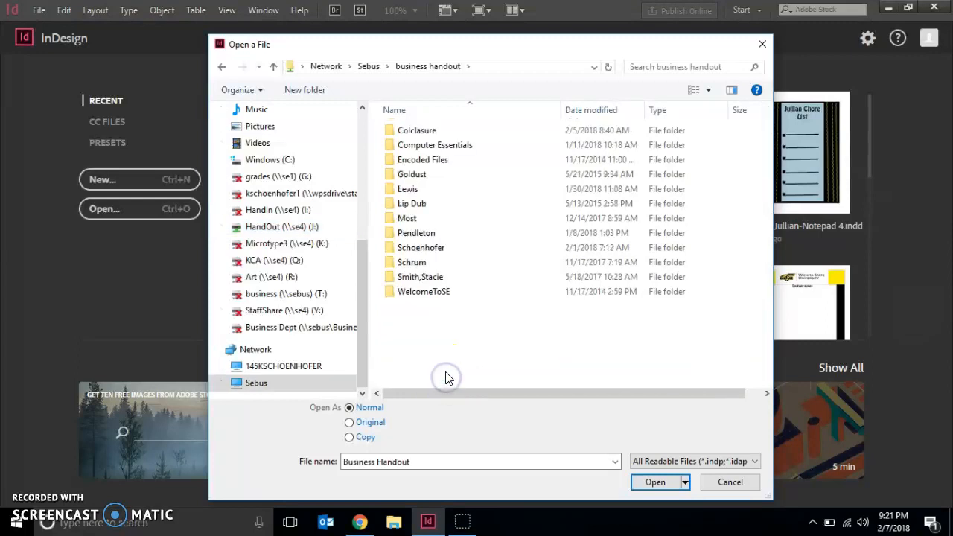
left_click(420, 249)
double_click(420, 250)
double_click(436, 159)
double_click(427, 187)
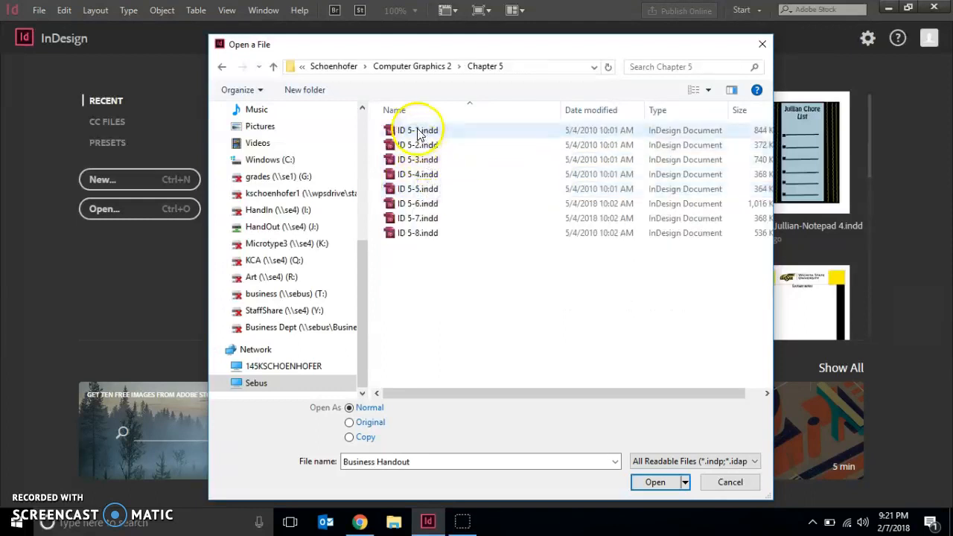
Open the document ID 5-1.indd and update its modified links
left_click(419, 131)
left_click(645, 482)
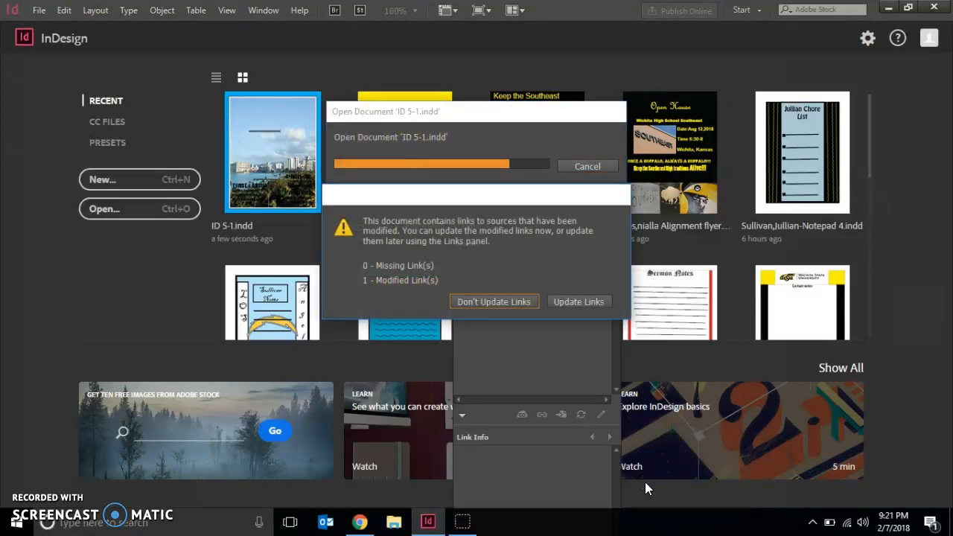
left_click(568, 302)
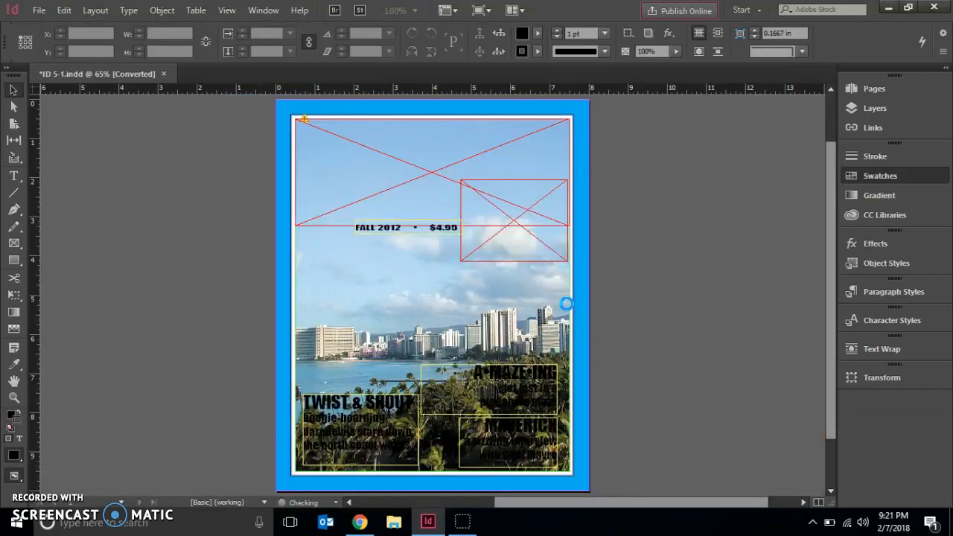
Start a new color swatch with a custom name instead of its color values, and name it Gold
left_click(877, 176)
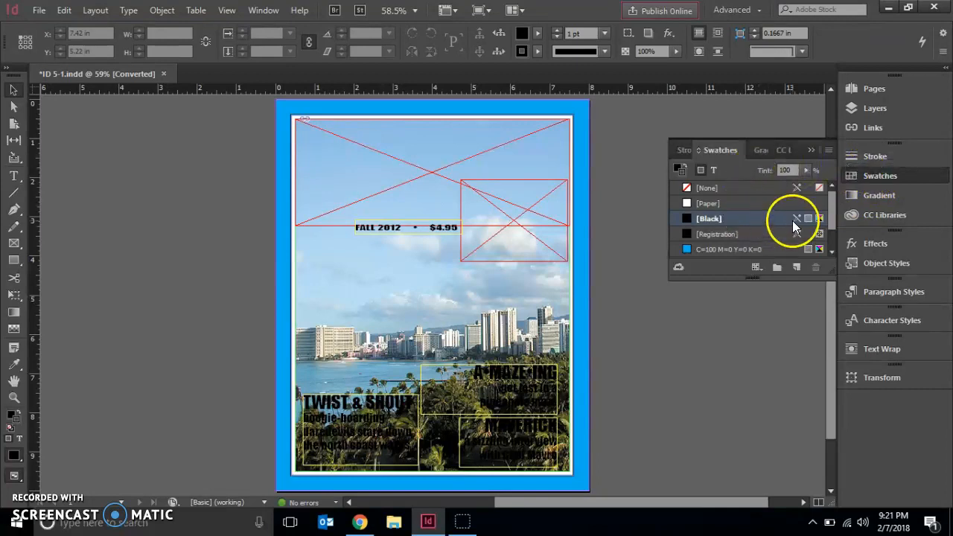
left_click(829, 152)
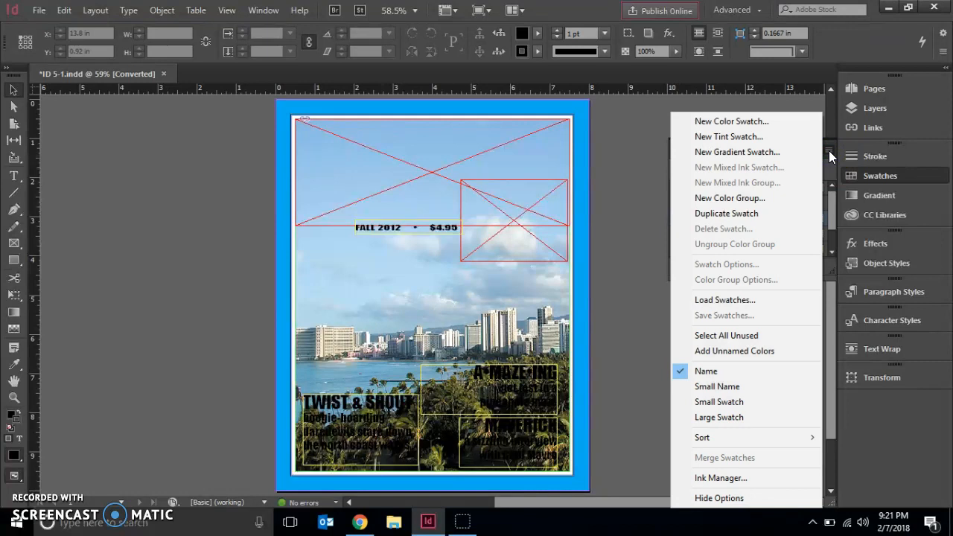
left_click(760, 124)
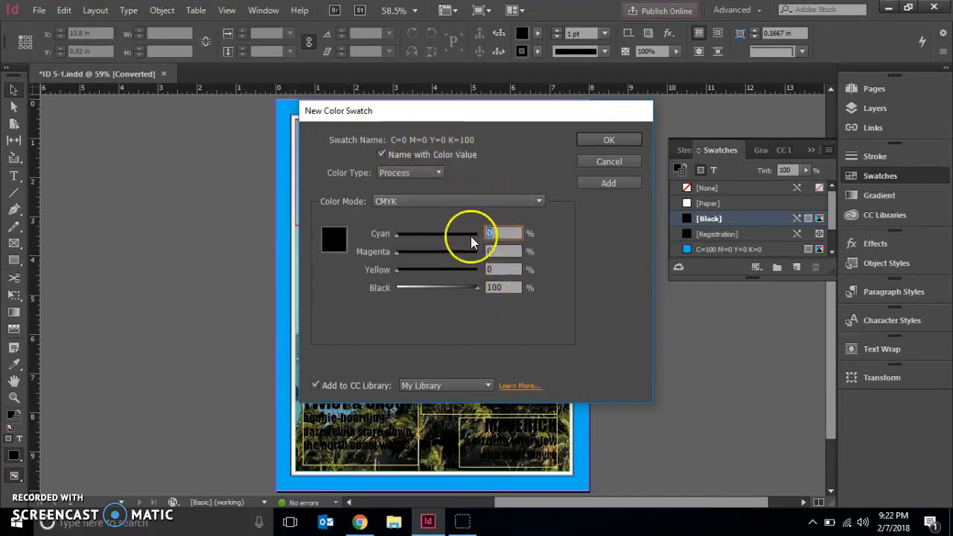
left_click(382, 155)
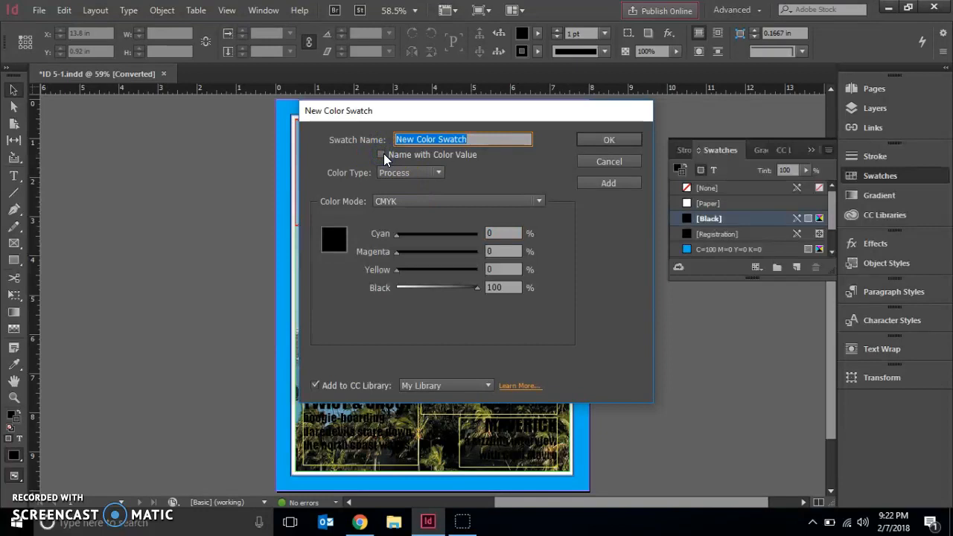
type("Gol")
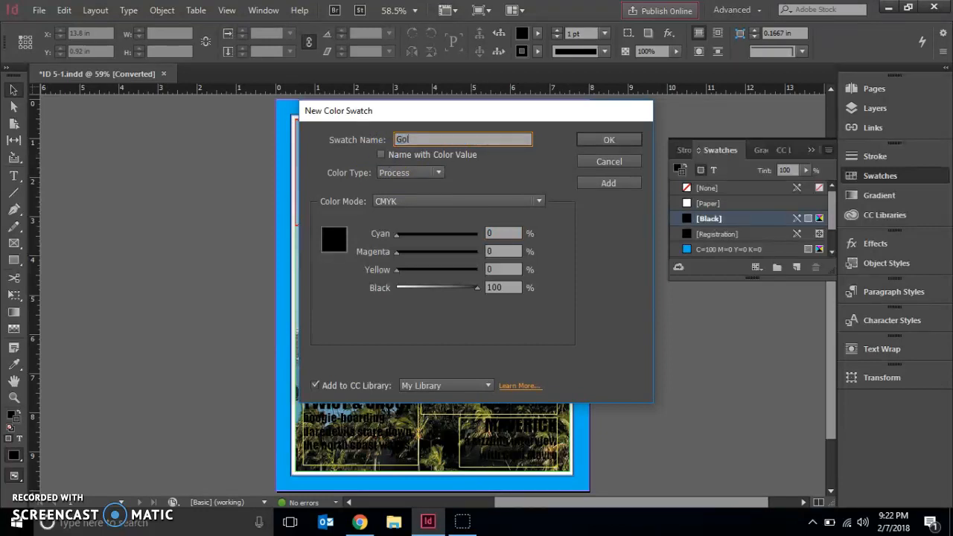
type("d")
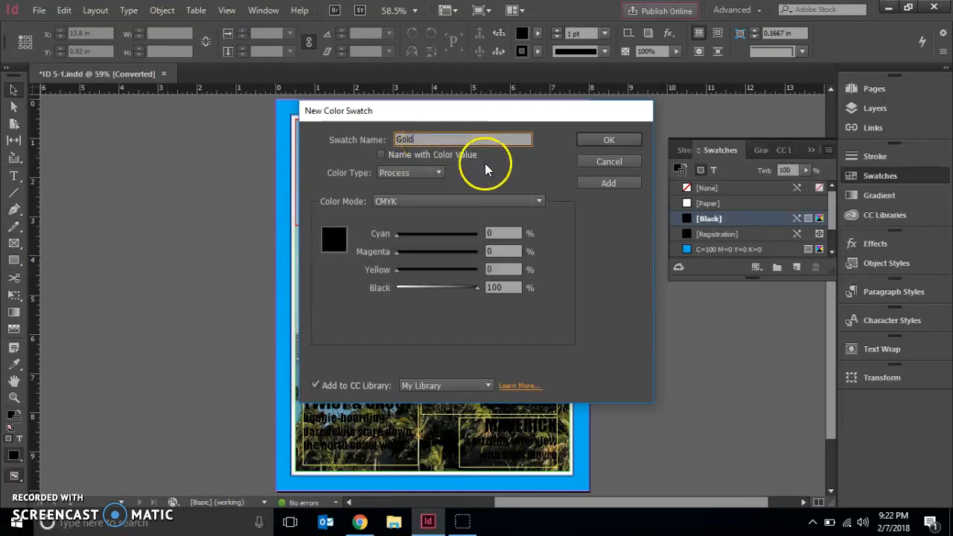
Set the Gold swatch to 0% cyan, 10% magenta, 90% yellow and 0% black, and create it
left_click(496, 232)
left_click(498, 251)
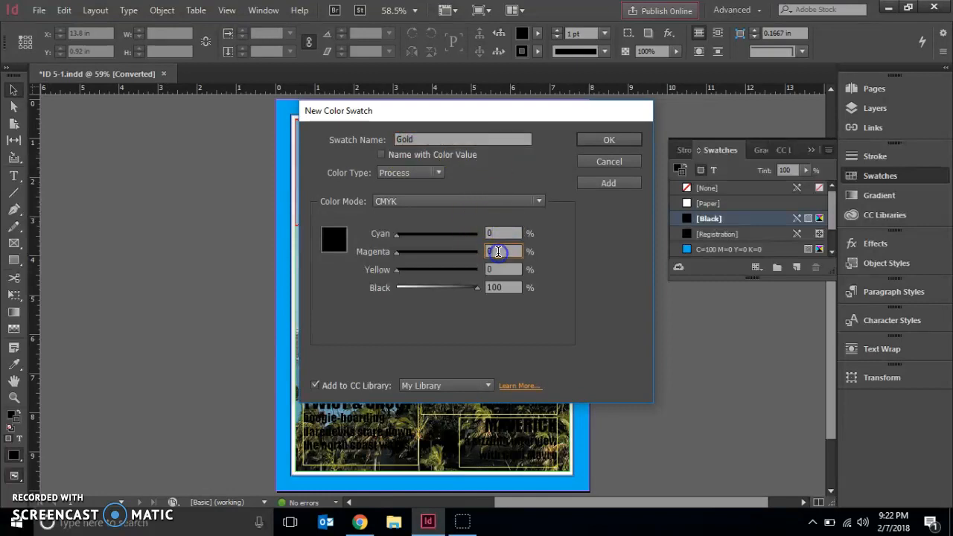
type("10")
left_click(502, 269)
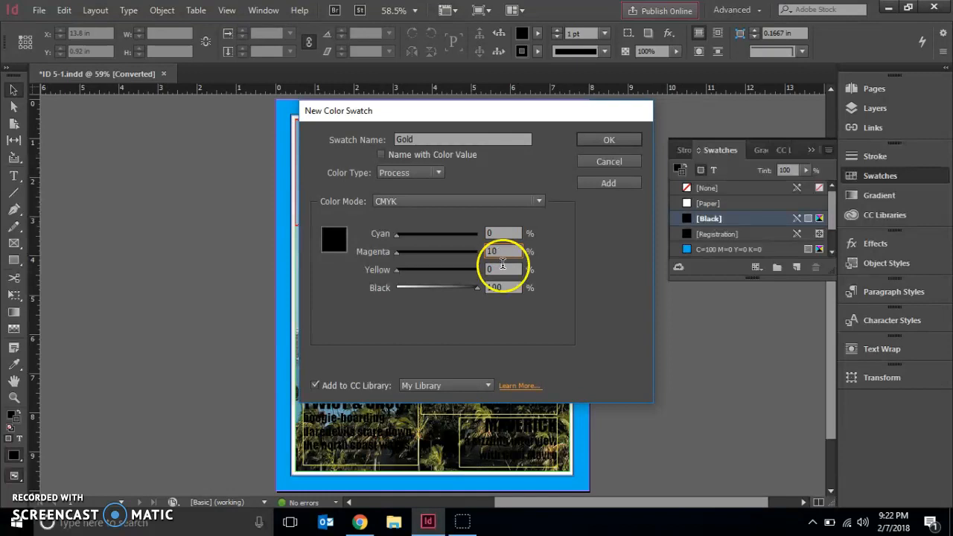
type("90")
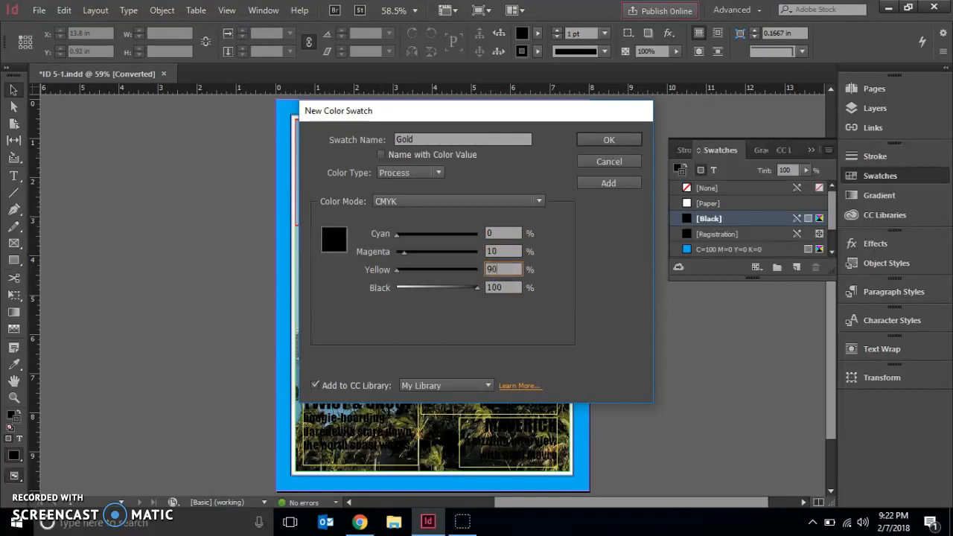
left_click(504, 282)
type("10")
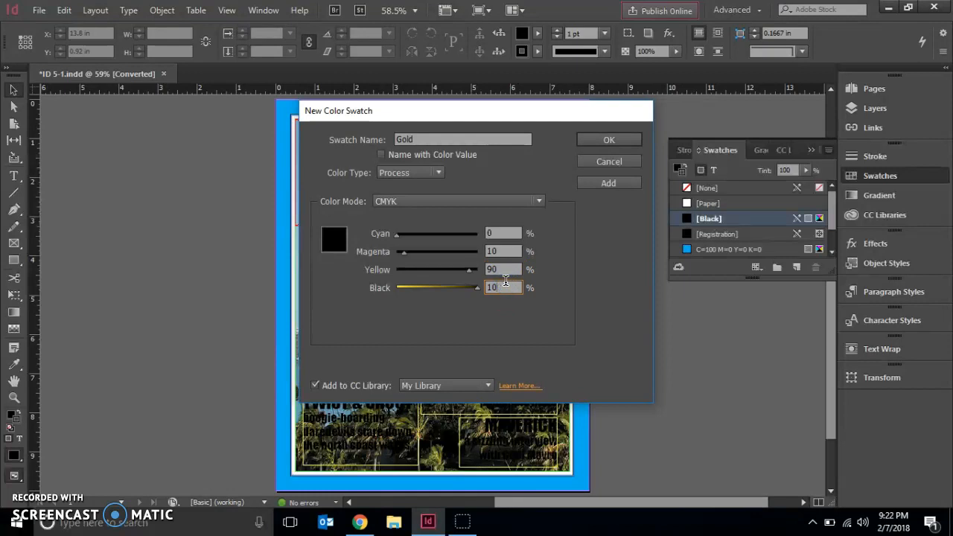
type("0")
key("Tab")
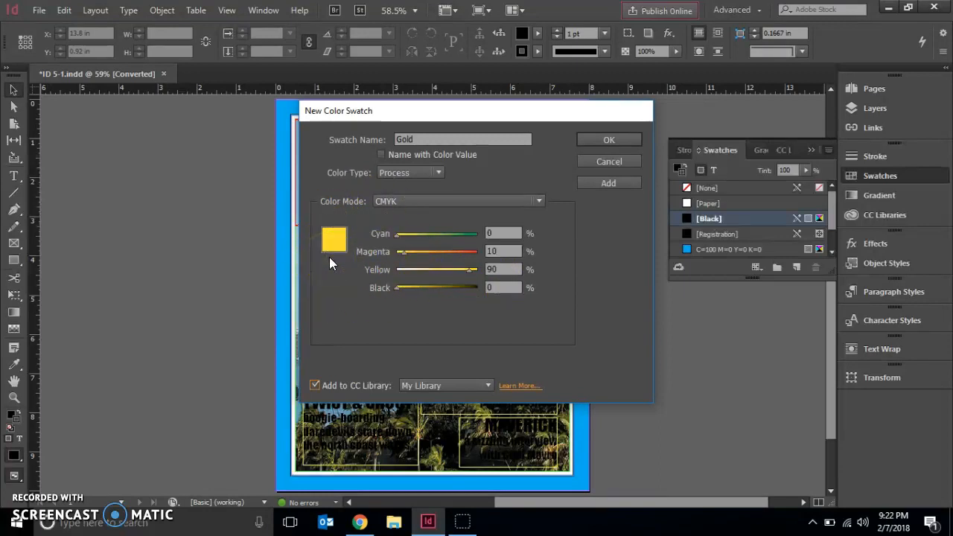
left_click(583, 141)
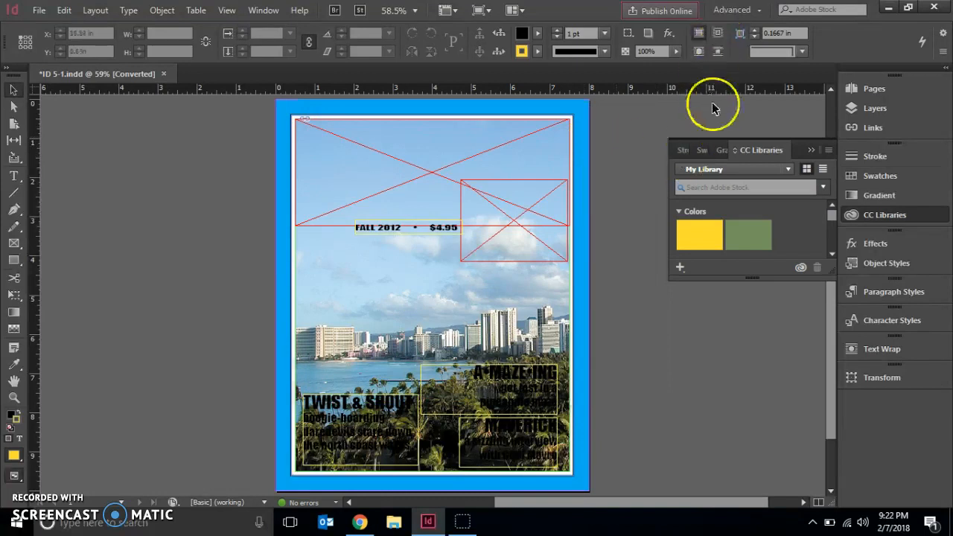
Start another new color swatch with a custom name instead of its color values, and name it Blue
left_click(825, 150)
left_click(631, 192)
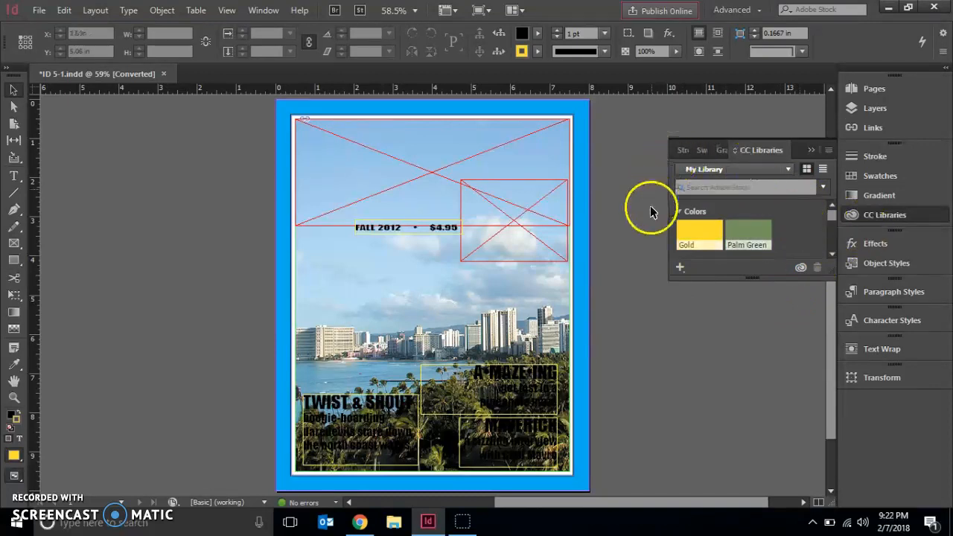
left_click(856, 211)
left_click(865, 178)
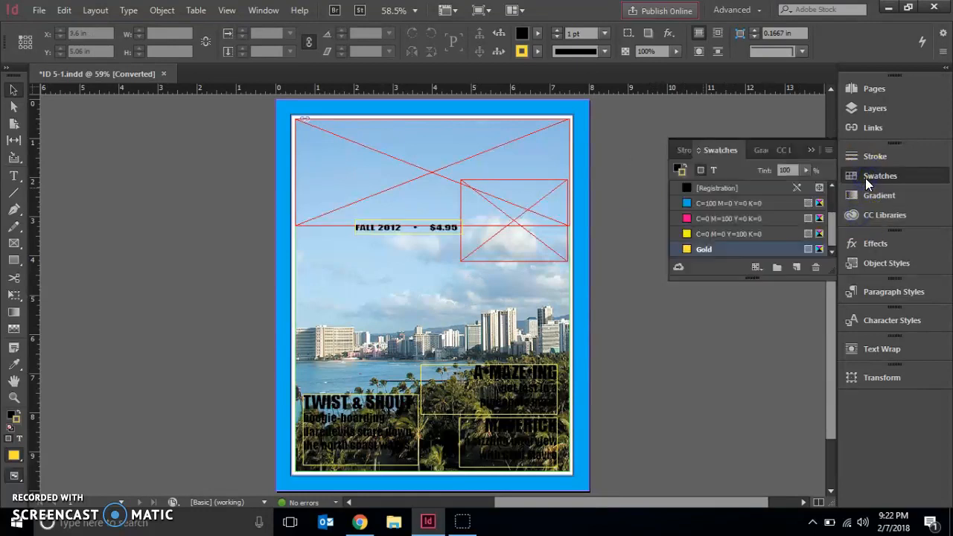
left_click(828, 149)
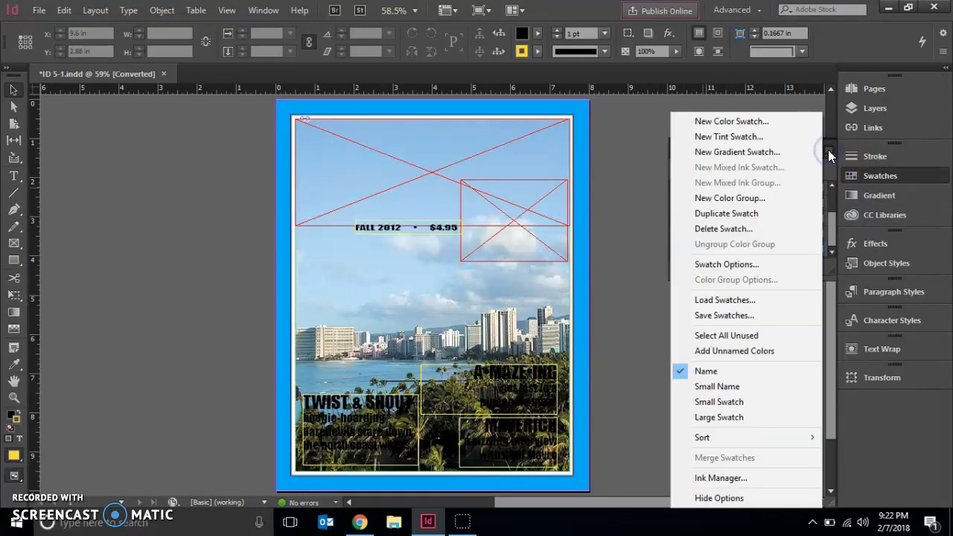
left_click(768, 121)
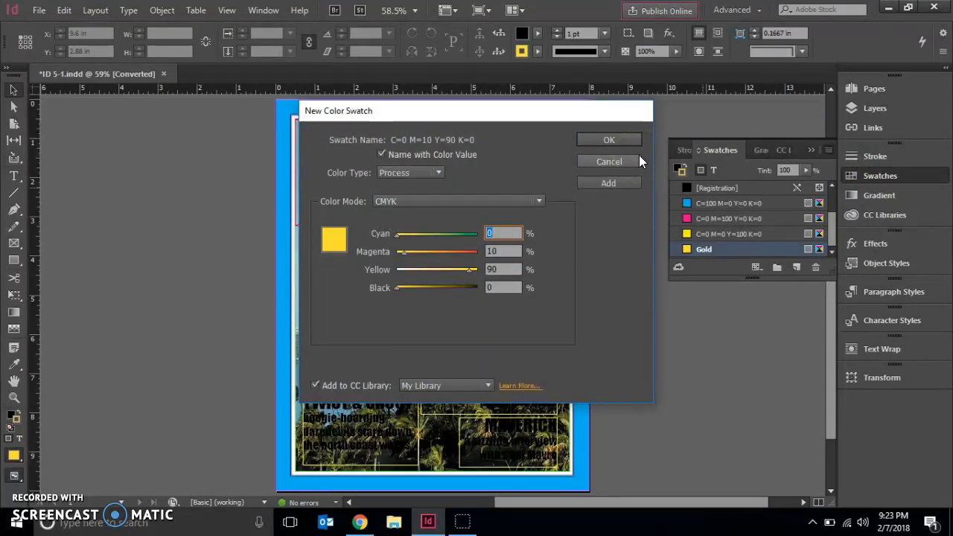
left_click(382, 153)
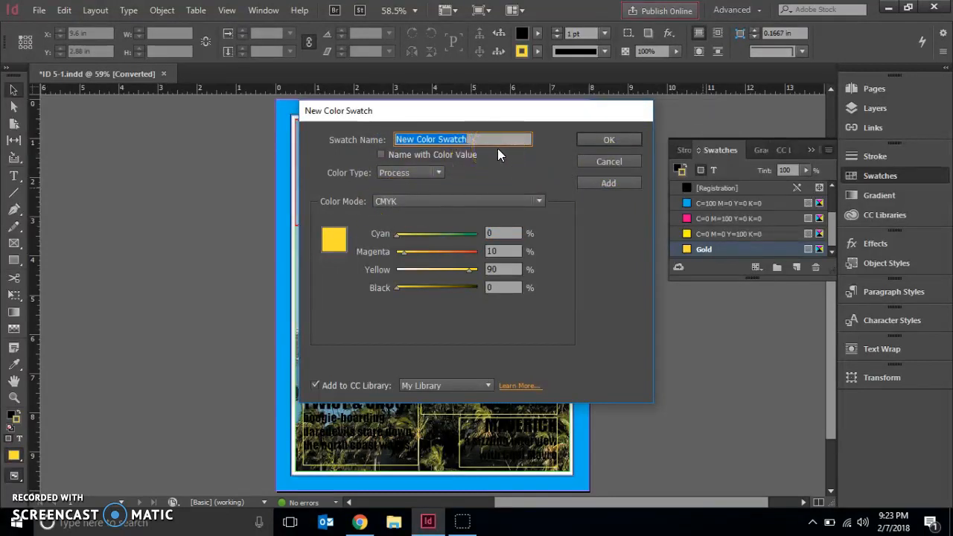
type("Blue")
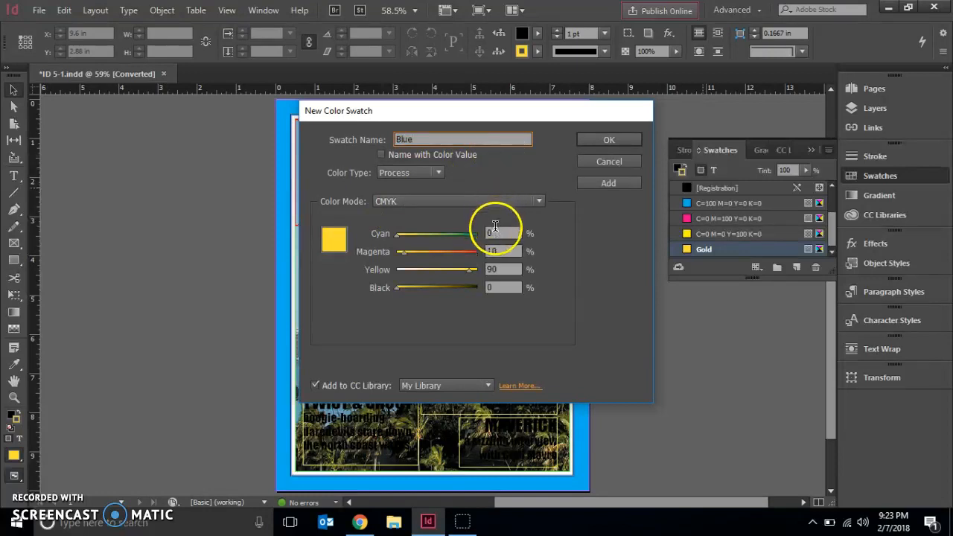
Set the Blue swatch to 85% cyan, 10% magenta, 10% yellow and 0% black, and create it
left_click(495, 232)
type("85")
left_click(504, 250)
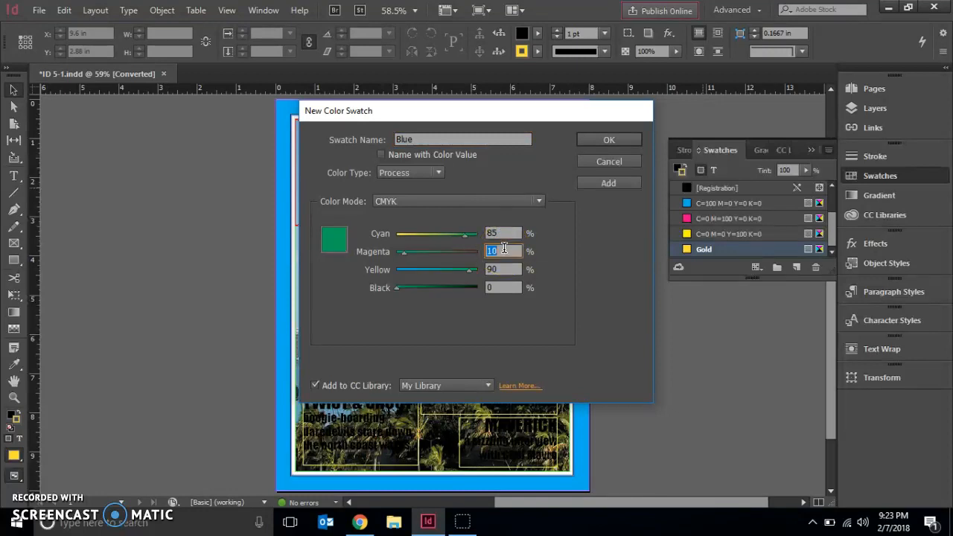
type("10")
key("Tab")
type("10")
key("Tab")
key("Tab")
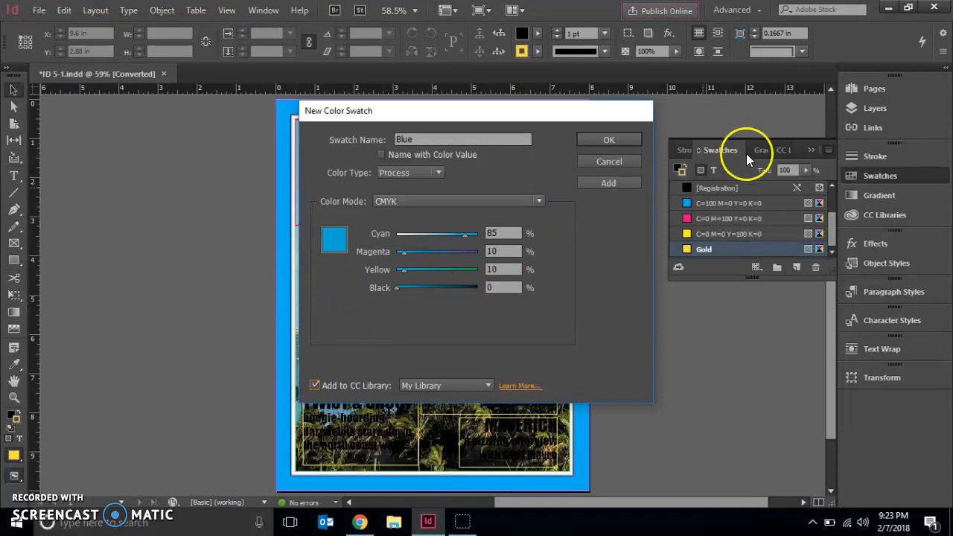
left_click(608, 140)
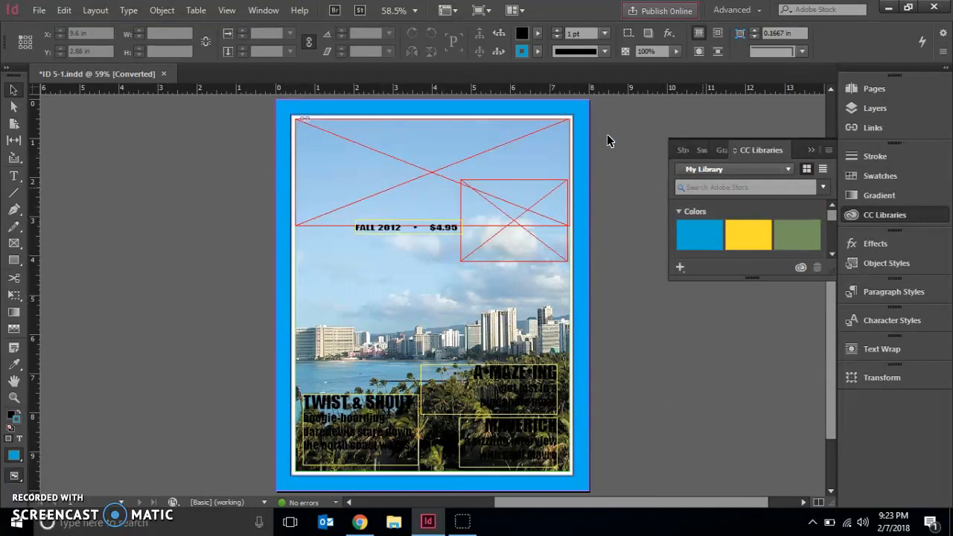
Start a third new color swatch with a custom name instead of its color values, and name it Pink
left_click(864, 215)
left_click(867, 178)
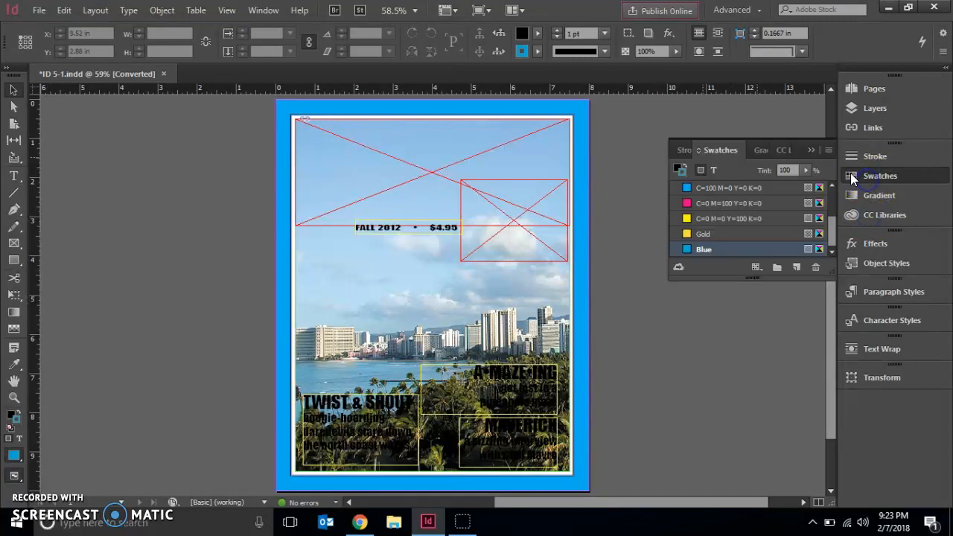
left_click(828, 149)
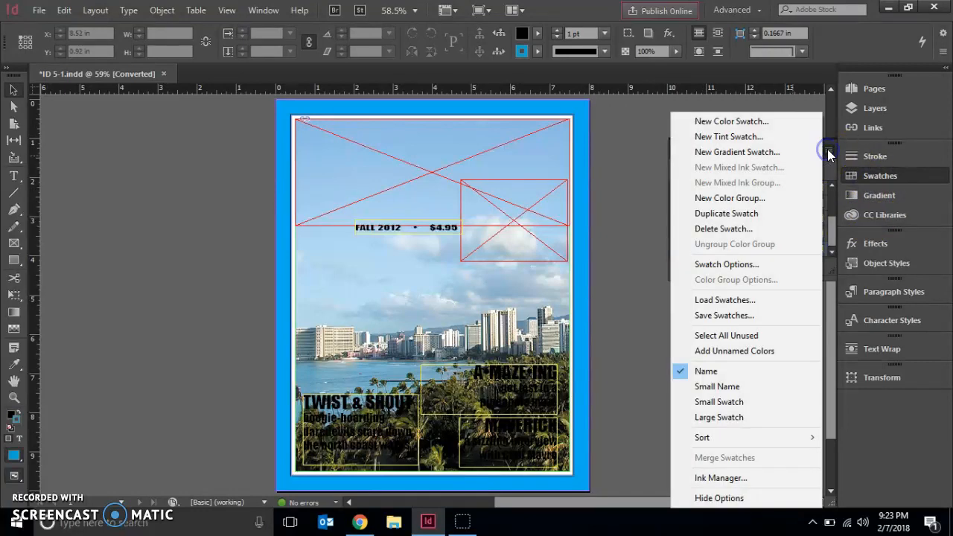
left_click(774, 121)
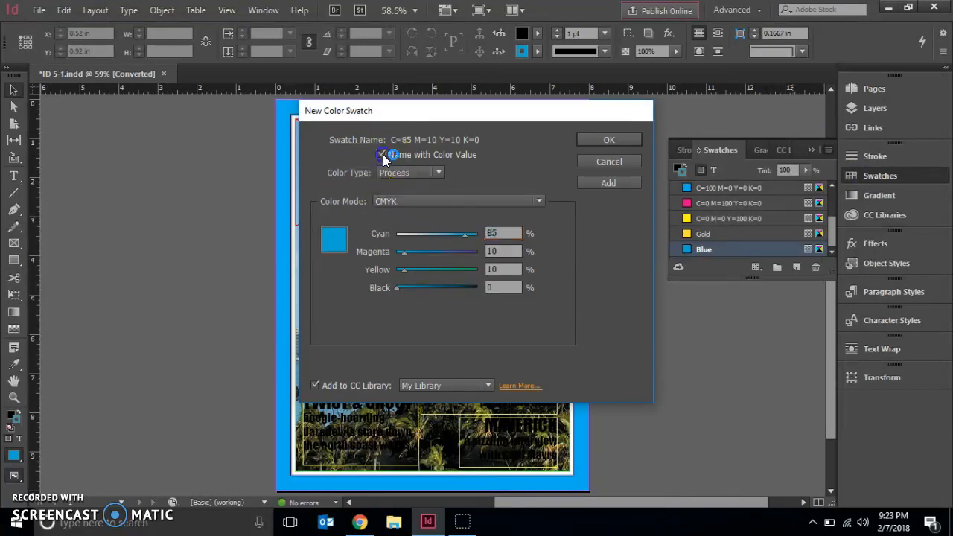
left_click(382, 154)
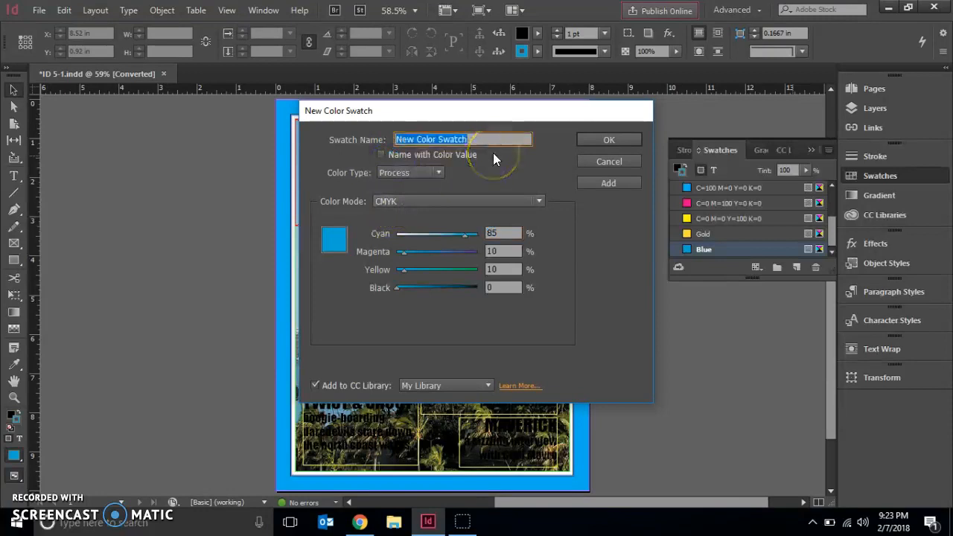
type("Pink")
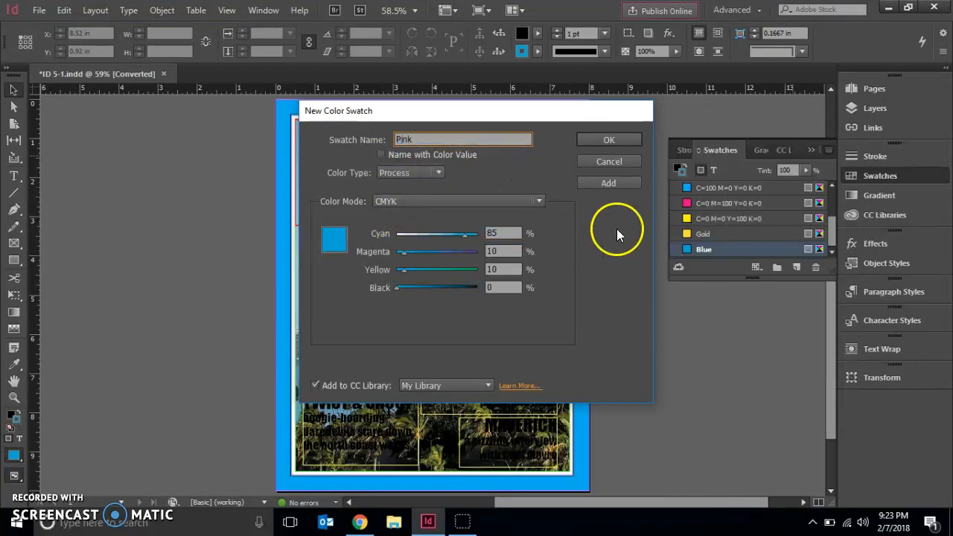
Set the Pink swatch to 0% cyan, 20% magenta, 0% yellow and 0% black, and create it
left_click(504, 233)
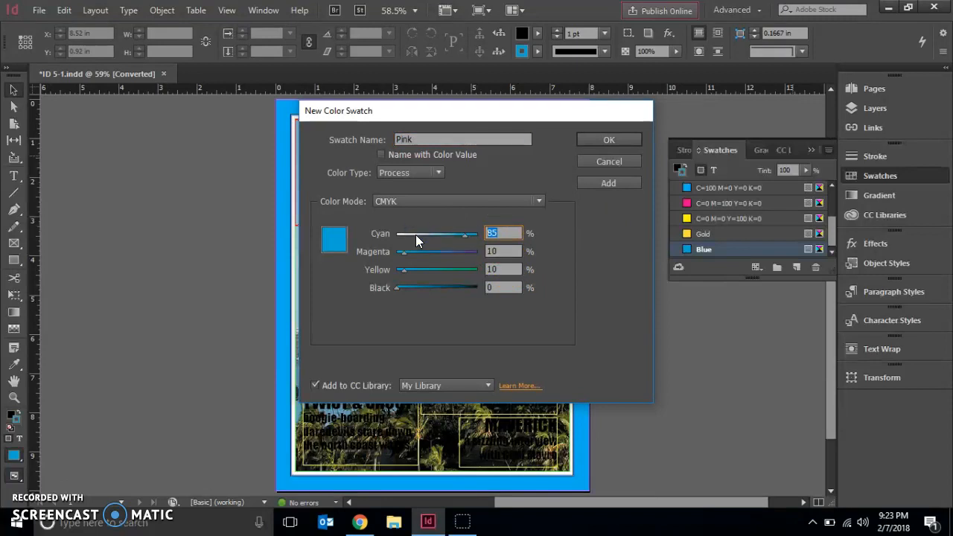
type("0")
key("Tab")
type("20")
key("Tab")
type("0")
key("Tab")
key("Tab")
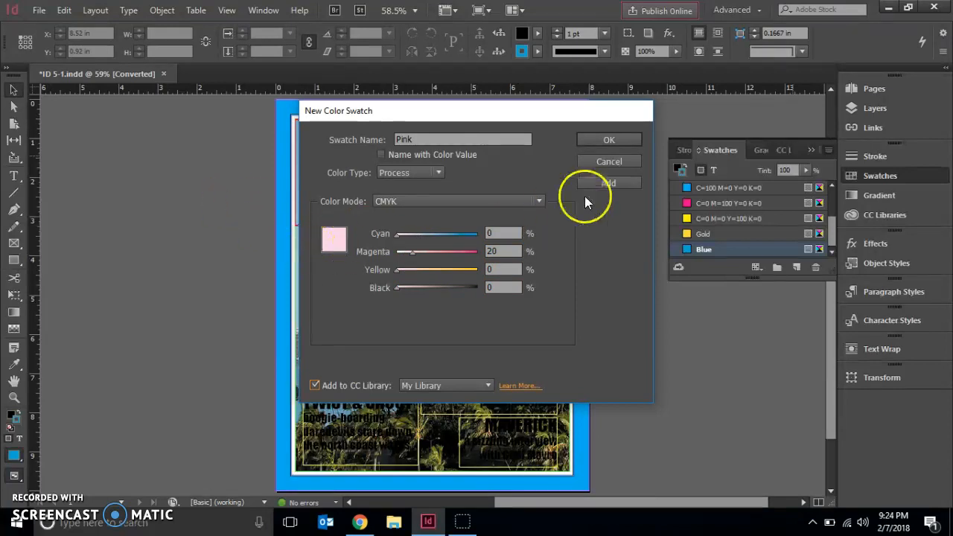
left_click(632, 140)
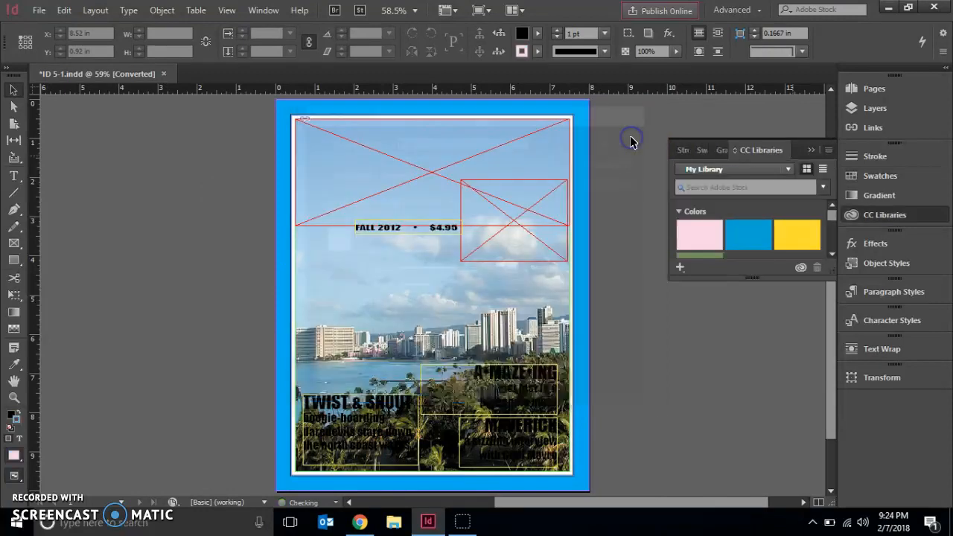
Save the document in the Chapter 5 folder under the new name "Lastname, Firstname - Oahu Magazine cover"
left_click(39, 12)
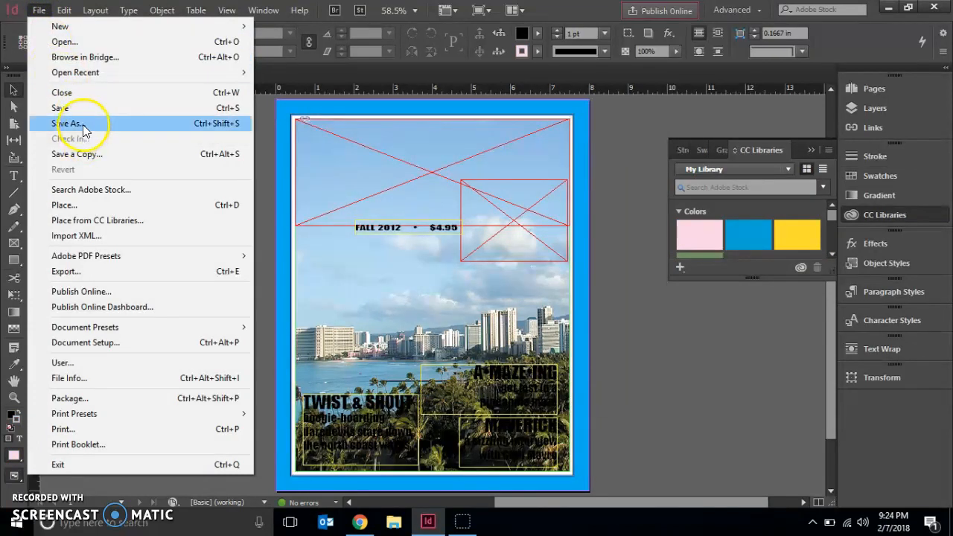
left_click(84, 124)
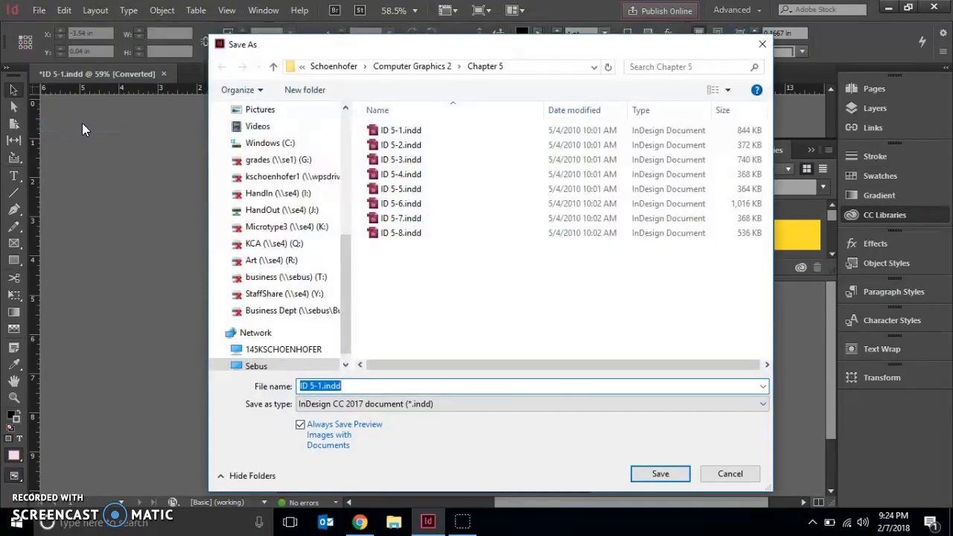
type("Las")
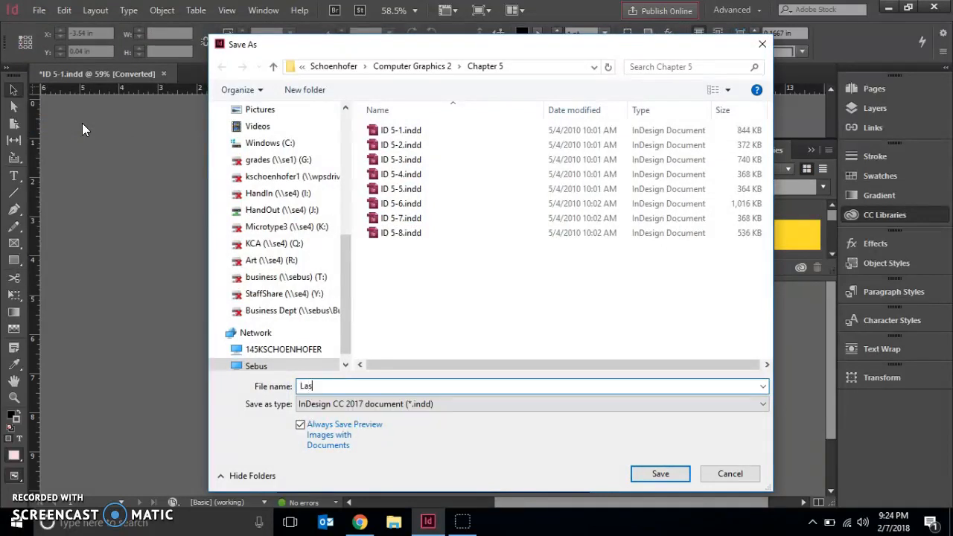
type("tname, First")
type("name - Oa")
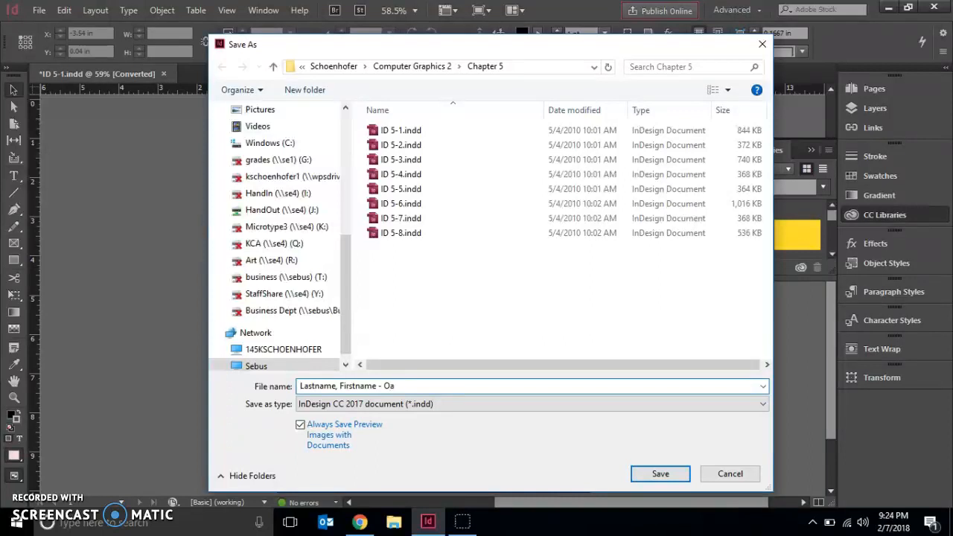
type("hu Magazine cover")
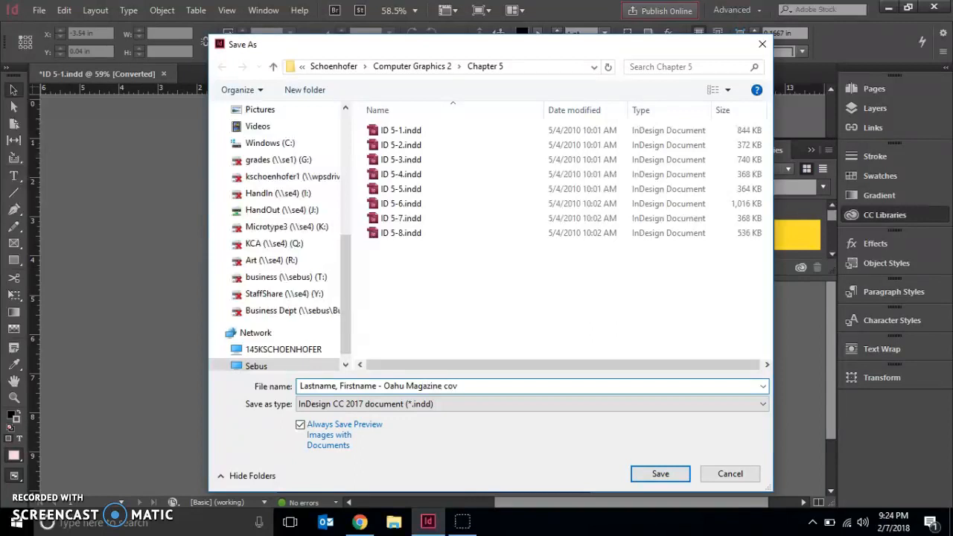